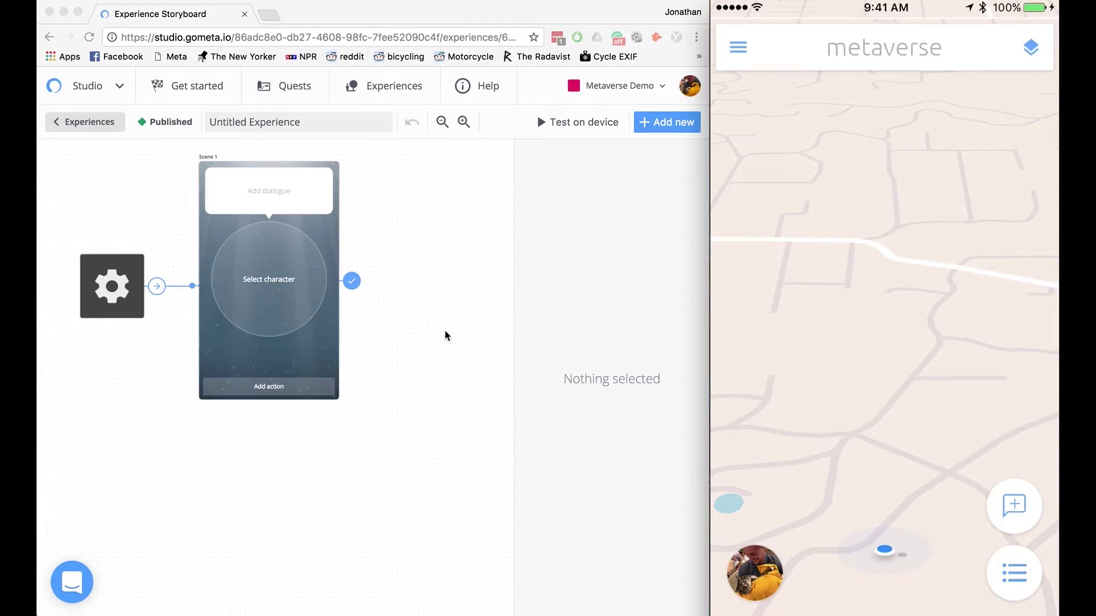
Step: Make Dr. Kavan Scene 1's character, saying "Welcome ${username}, A treasure awaits...I have something for you"
{"action": "left_click", "coordinate": [277, 274]}
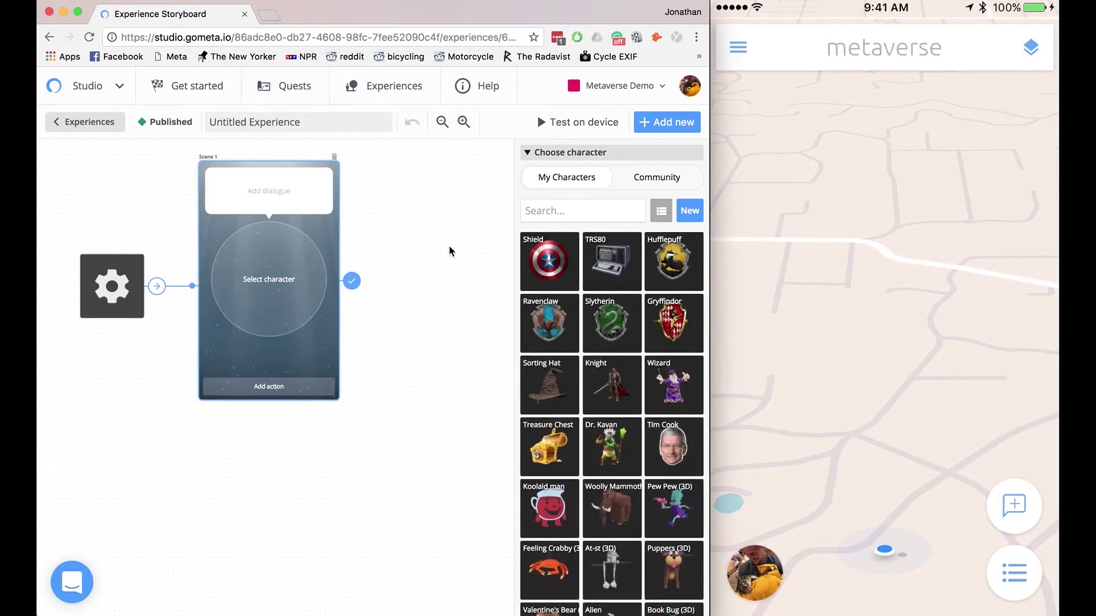
{"action": "left_click", "coordinate": [609, 449]}
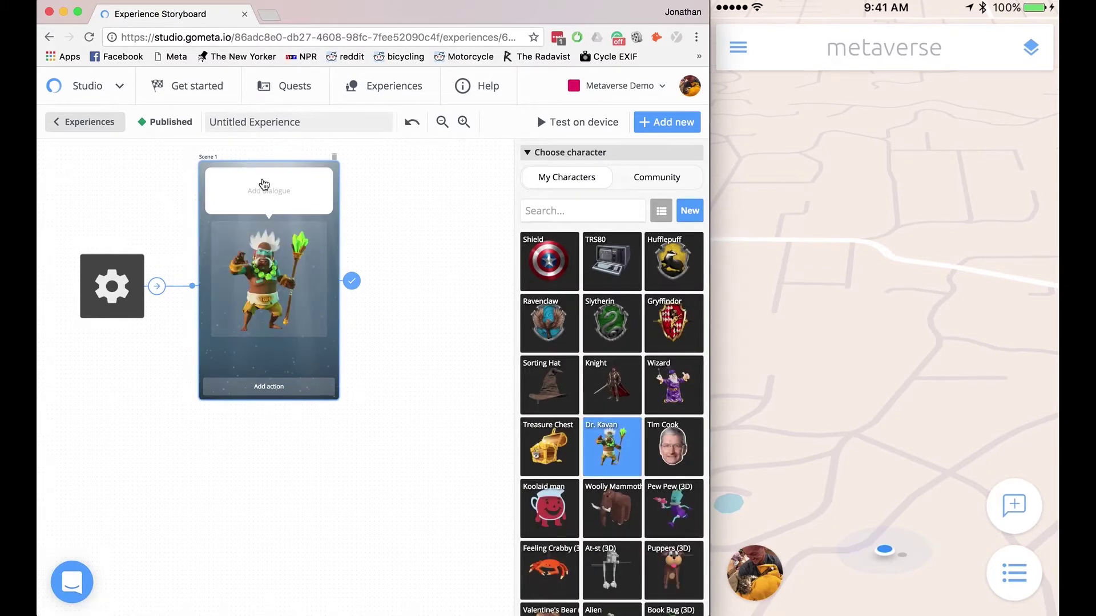
{"action": "left_click", "coordinate": [269, 191]}
{"action": "type", "text": "Welcome"}
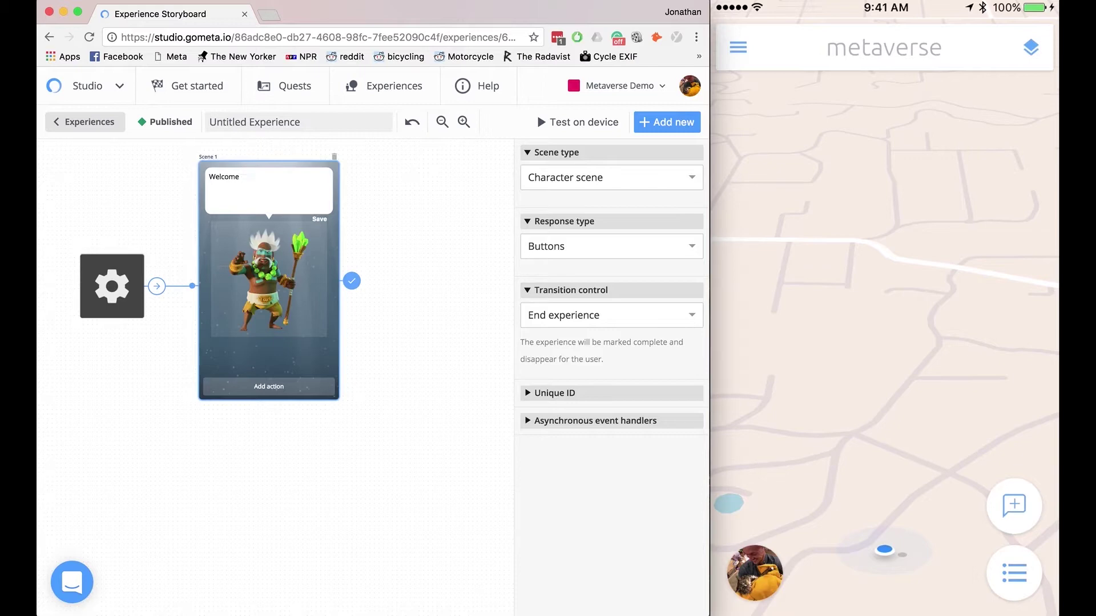
{"action": "type", "text": " ${username}, A treasure awaits...I have something for you"}
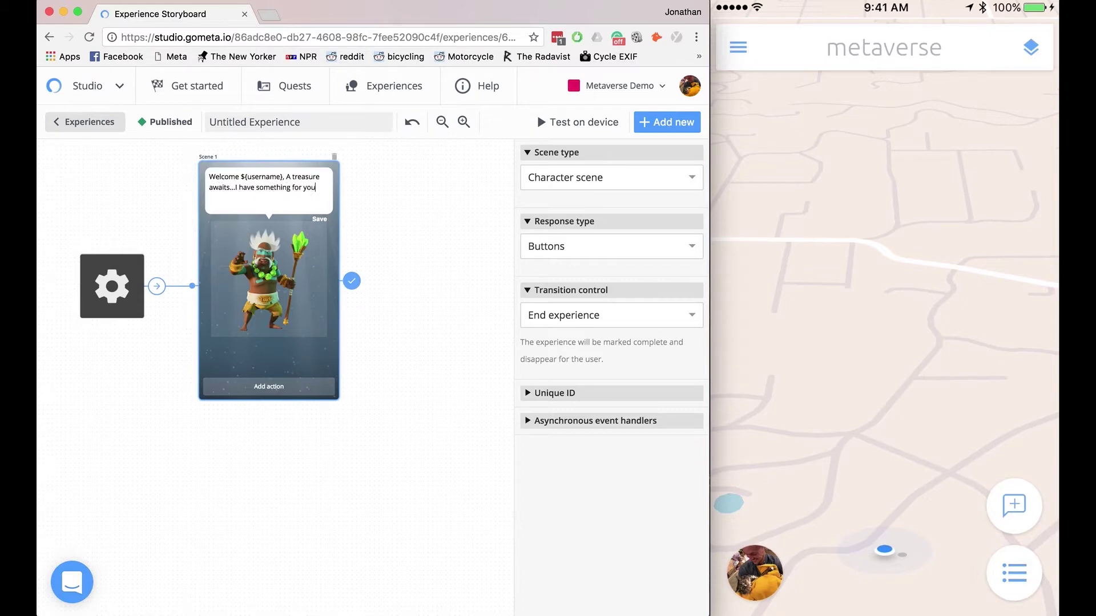
{"action": "left_click", "coordinate": [318, 219]}
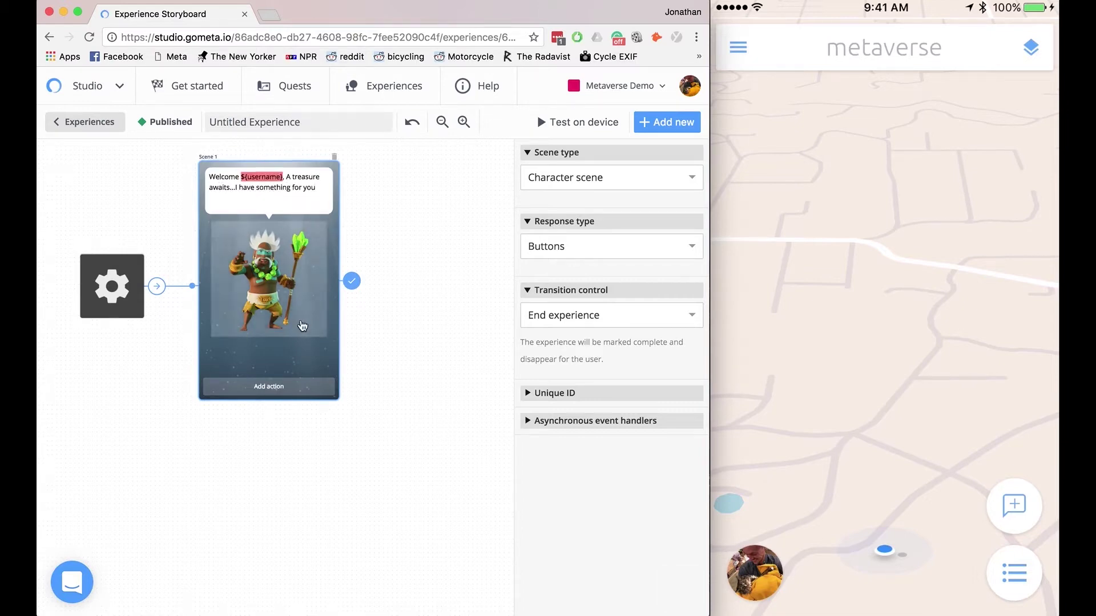
Step: Add a button to Scene 1 and a new Give item scene as Scene 2
{"action": "left_click", "coordinate": [290, 388]}
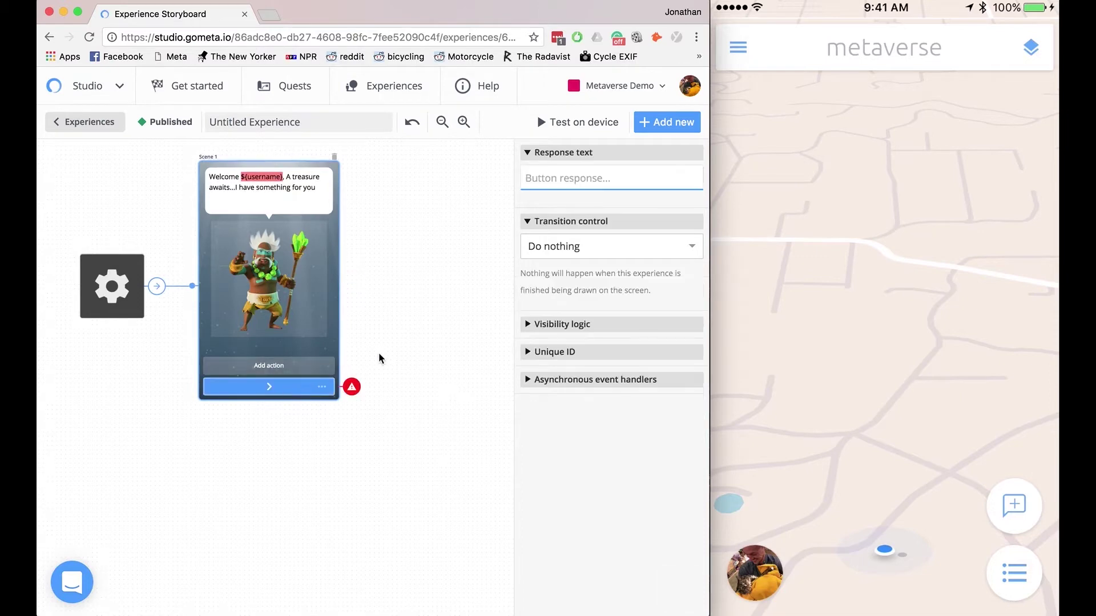
{"action": "left_click", "coordinate": [661, 129]}
{"action": "left_click", "coordinate": [633, 195]}
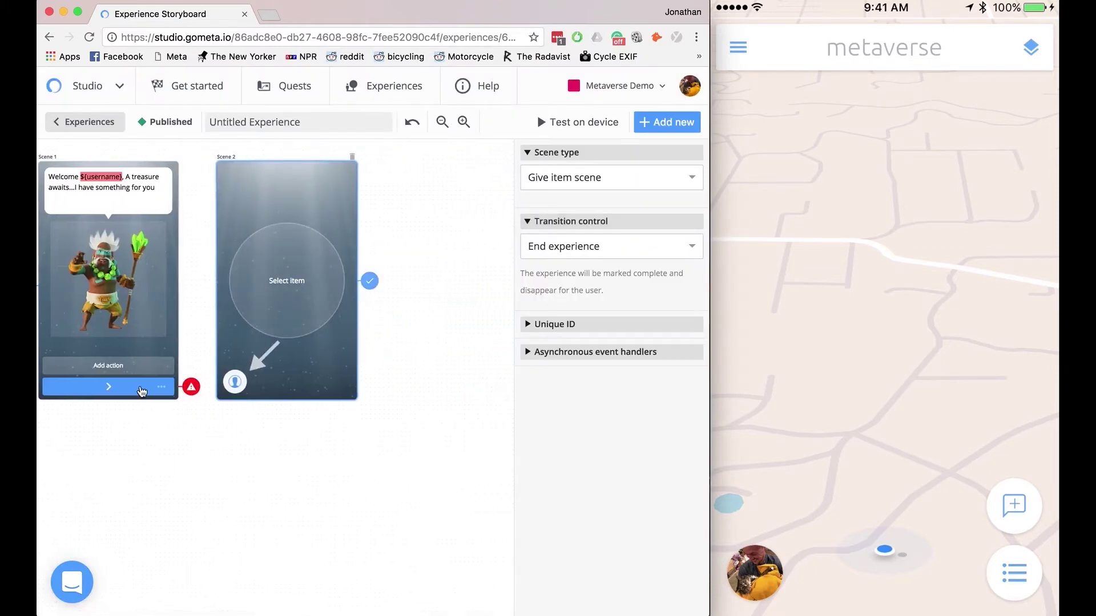
Step: Set Scene 1's button to transition to Scene 2
{"action": "left_click", "coordinate": [144, 390]}
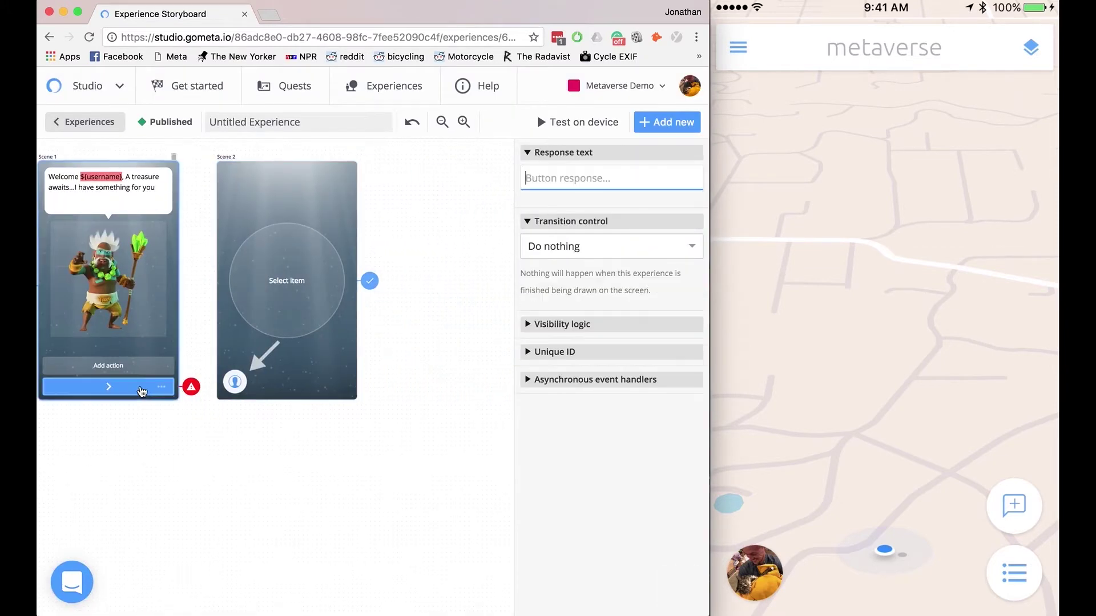
{"action": "left_click", "coordinate": [586, 251]}
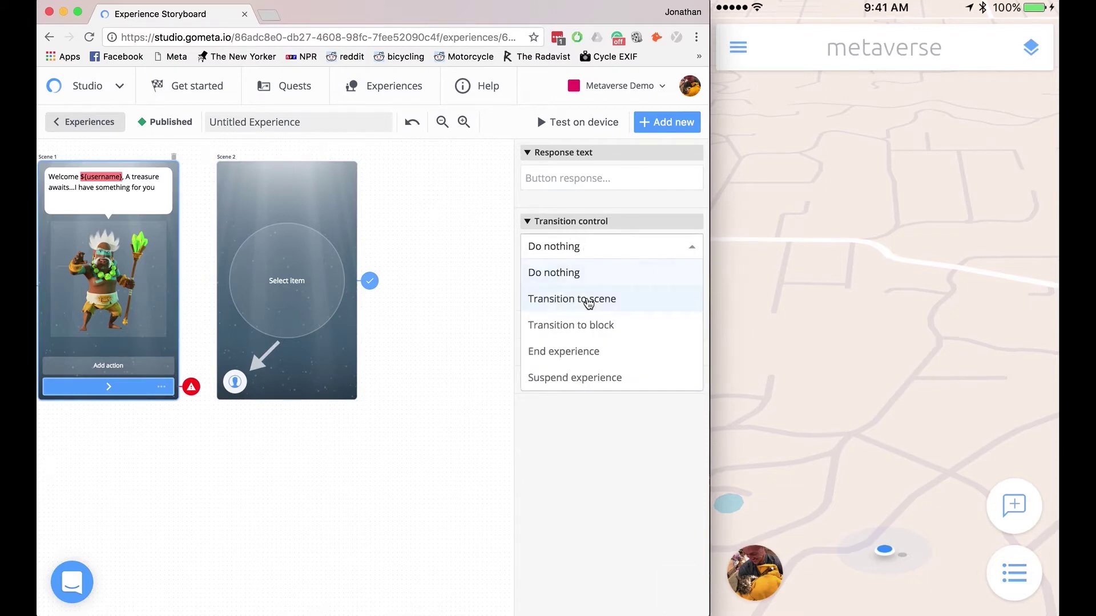
{"action": "left_click", "coordinate": [588, 304]}
{"action": "left_click", "coordinate": [574, 283]}
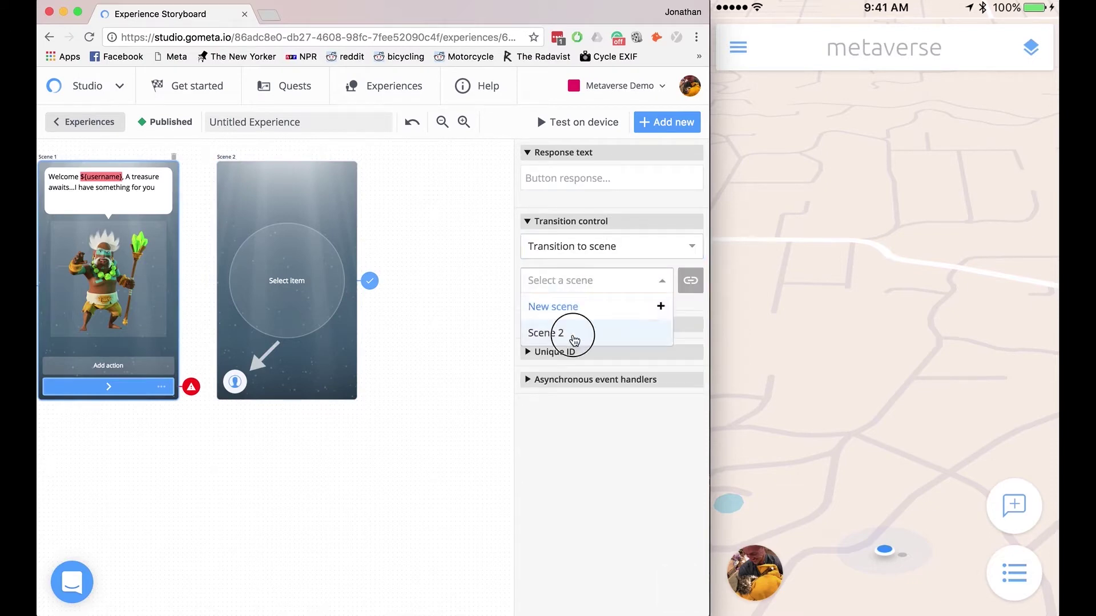
{"action": "left_click", "coordinate": [576, 334]}
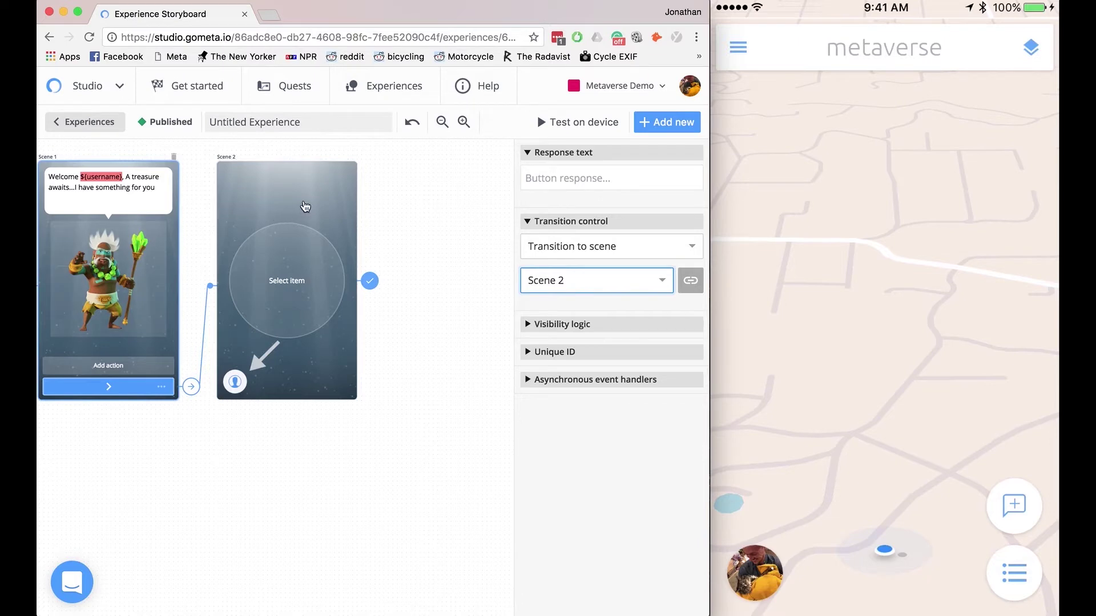
{"action": "left_click", "coordinate": [302, 203]}
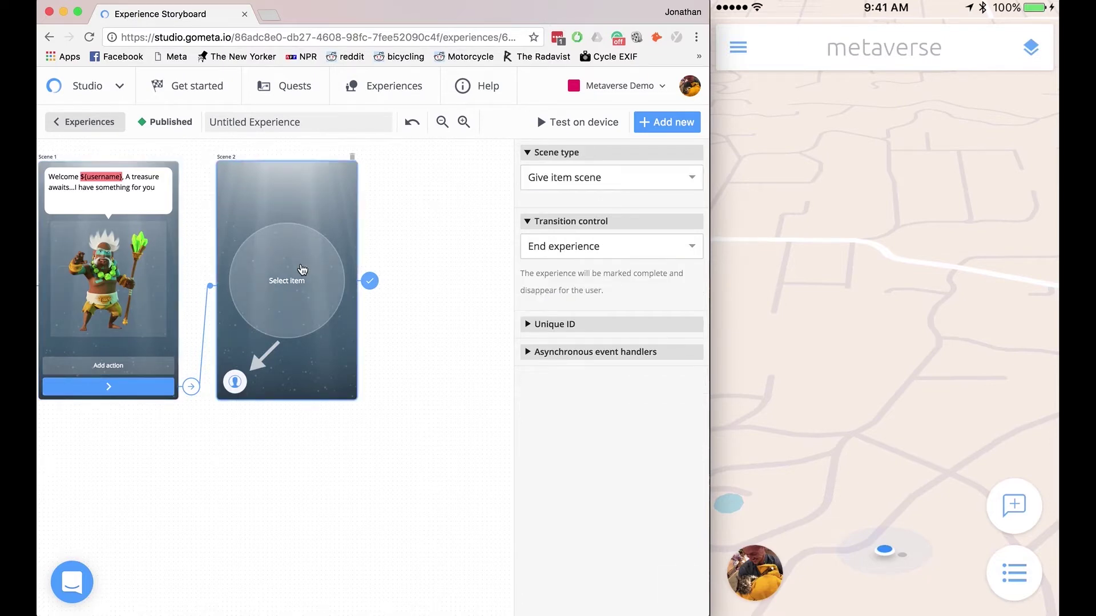
Step: Choose the golden Key as the item Scene 2 gives the player
{"action": "left_click", "coordinate": [302, 270]}
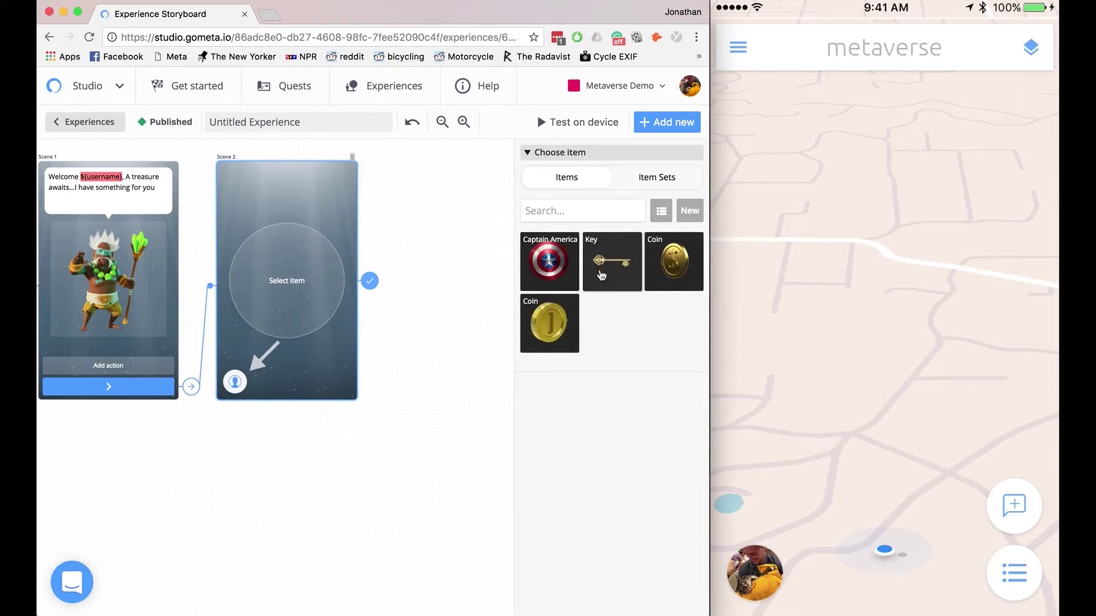
{"action": "left_click", "coordinate": [601, 276]}
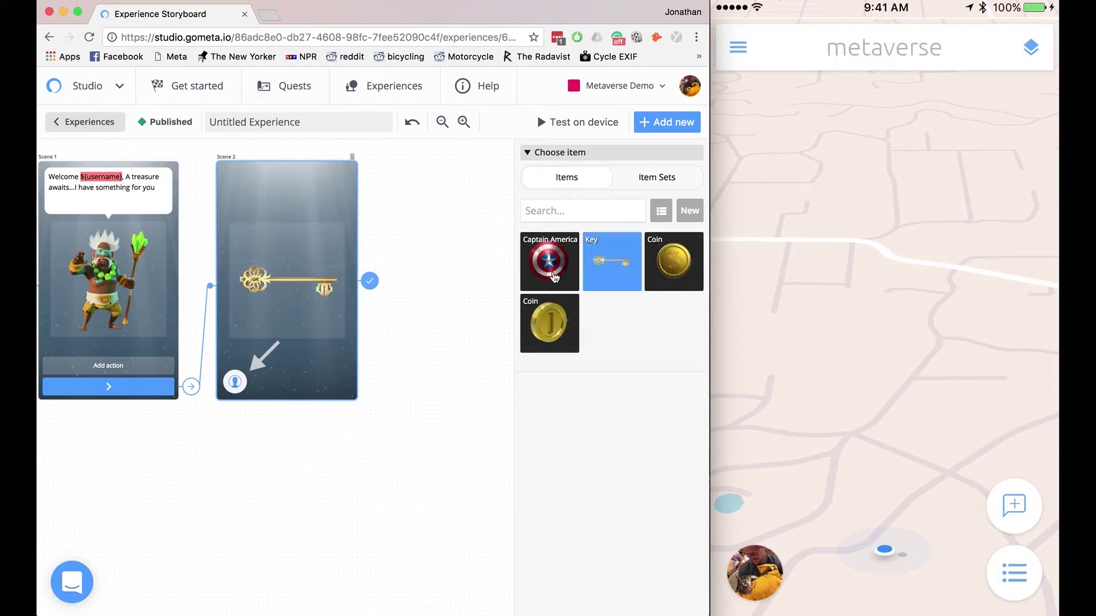
{"action": "scroll", "coordinate": [391, 262], "scroll_direction": "right", "scroll_amount": 2}
{"action": "scroll", "coordinate": [390, 262], "scroll_direction": "right", "scroll_amount": 1}
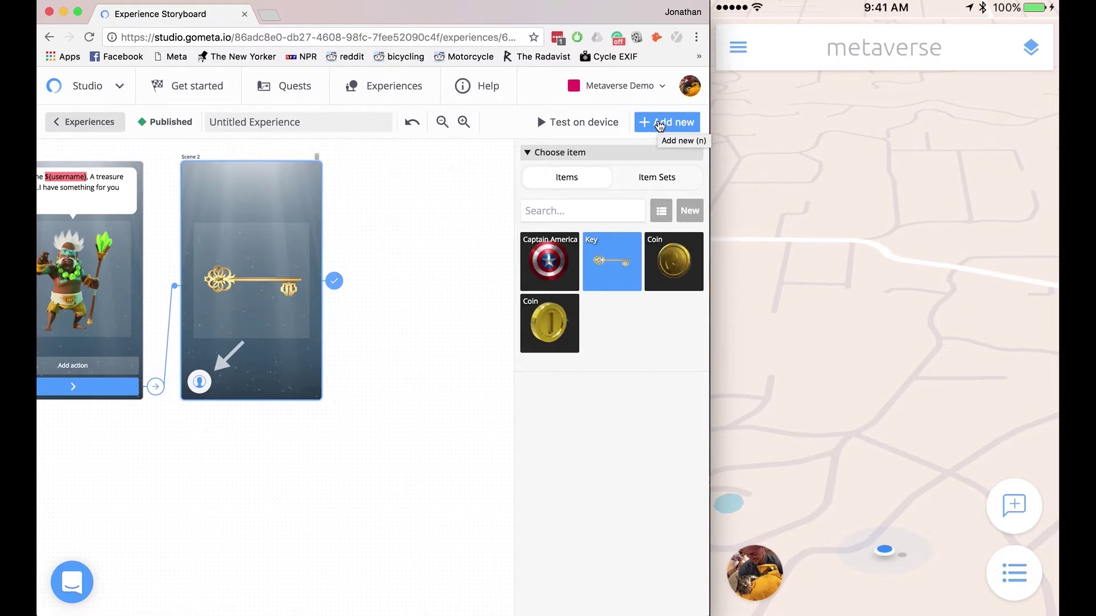
Step: Add a Request item scene as Scene 3 with the Treasure Chest as its character
{"action": "left_click", "coordinate": [660, 123]}
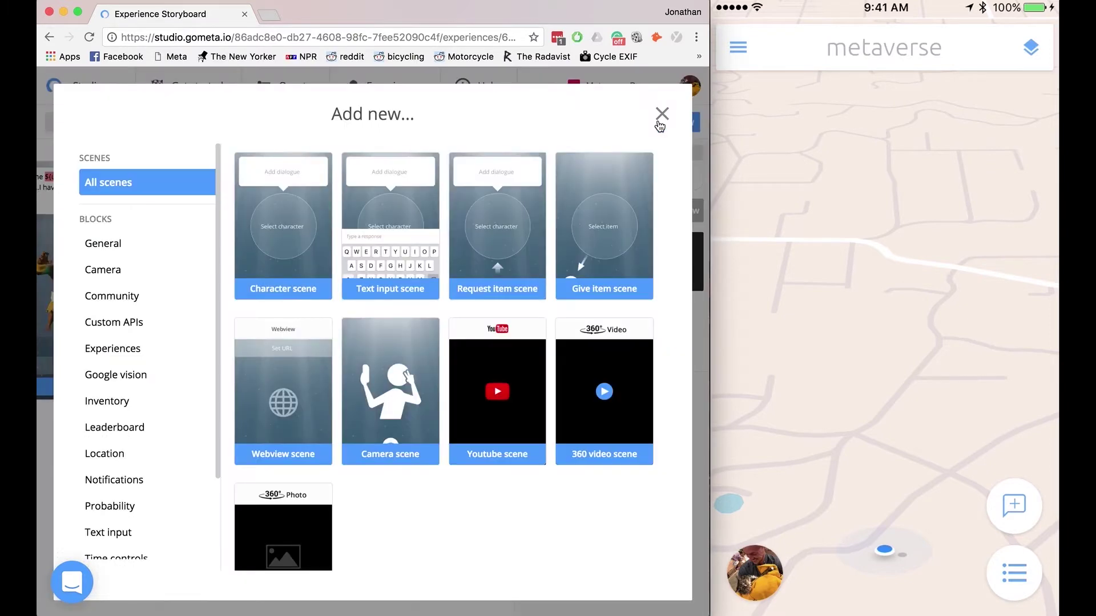
{"action": "left_click", "coordinate": [521, 219]}
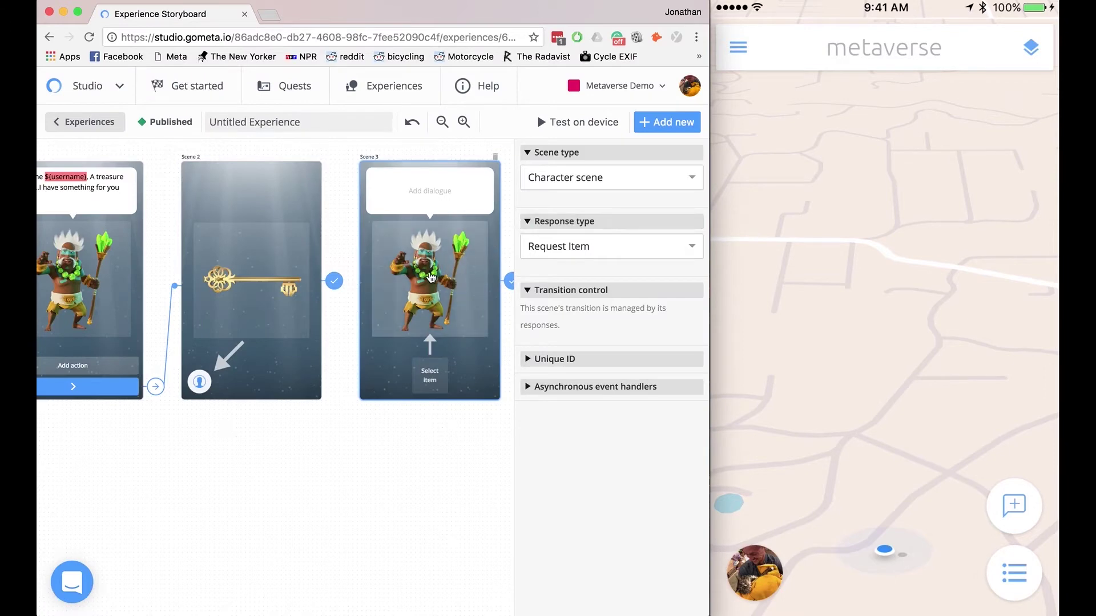
{"action": "left_click", "coordinate": [431, 278]}
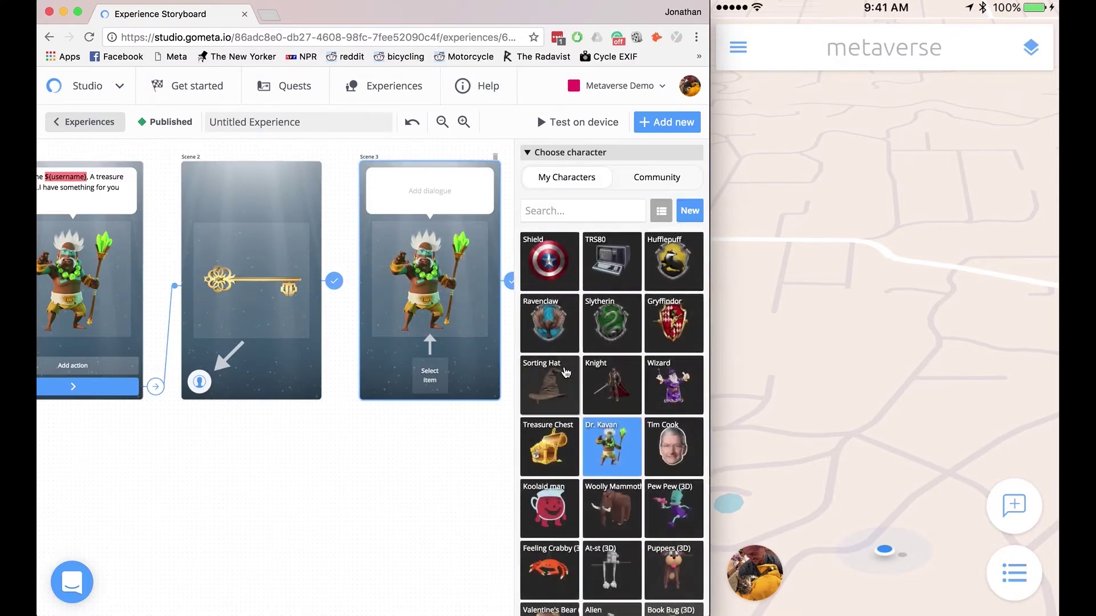
{"action": "left_click", "coordinate": [550, 450]}
Step: Give Scene 3 the dialogue "Drag a key to the treasure chest" and save it
{"action": "left_click", "coordinate": [420, 184]}
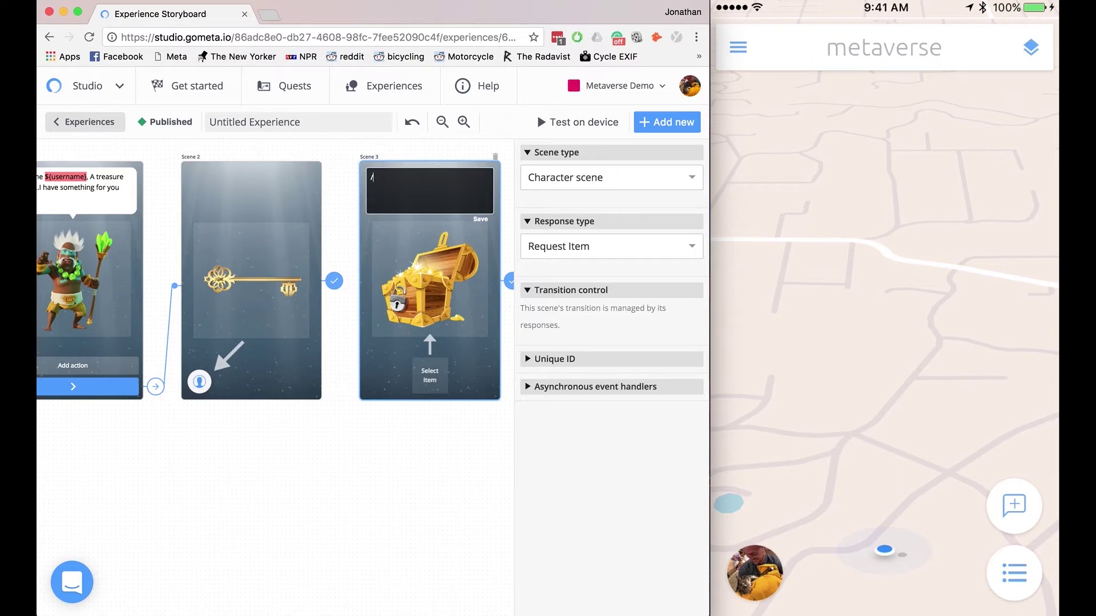
{"action": "type", "text": "/ Drag a key to the treasure chest"}
{"action": "left_click", "coordinate": [438, 178]}
{"action": "type", "text": "e"}
{"action": "left_click", "coordinate": [481, 219]}
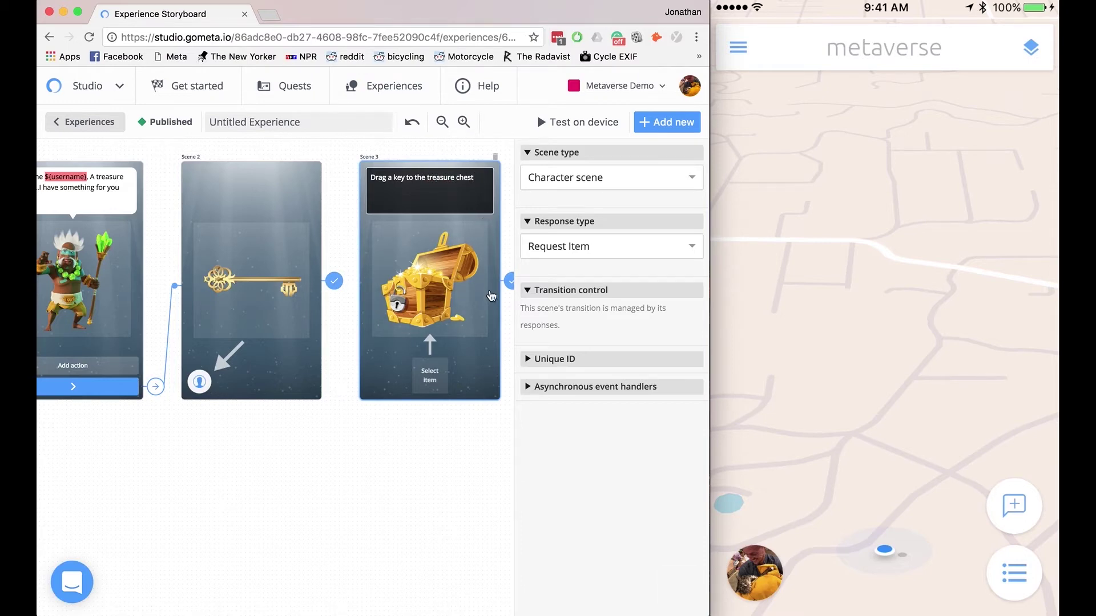
Step: Set the Key as the item the treasure chest in Scene 3 requests
{"action": "left_click", "coordinate": [432, 379]}
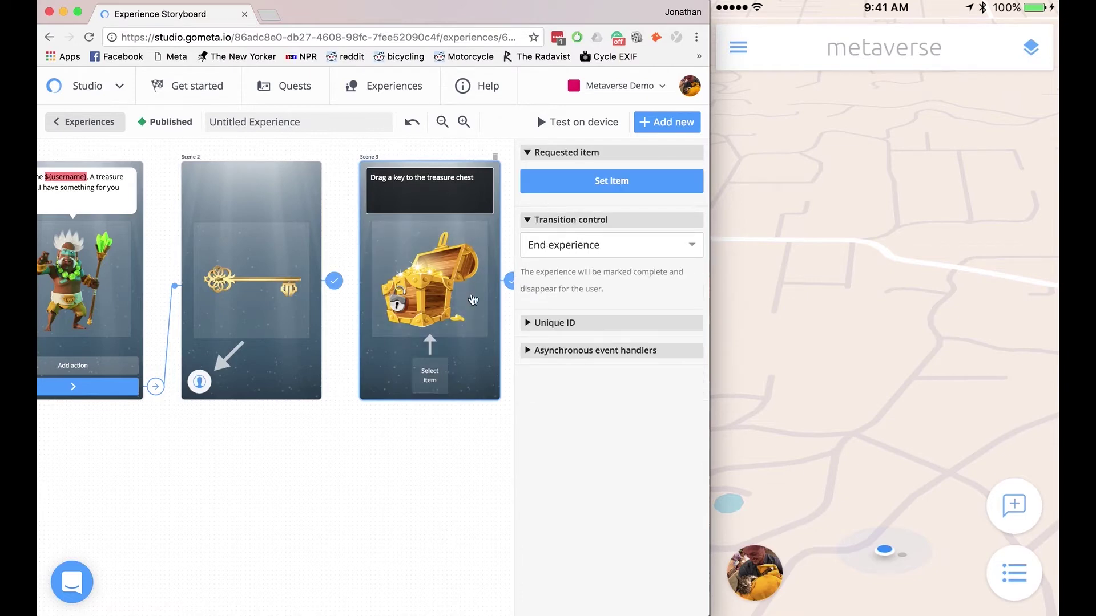
{"action": "left_click", "coordinate": [567, 180]}
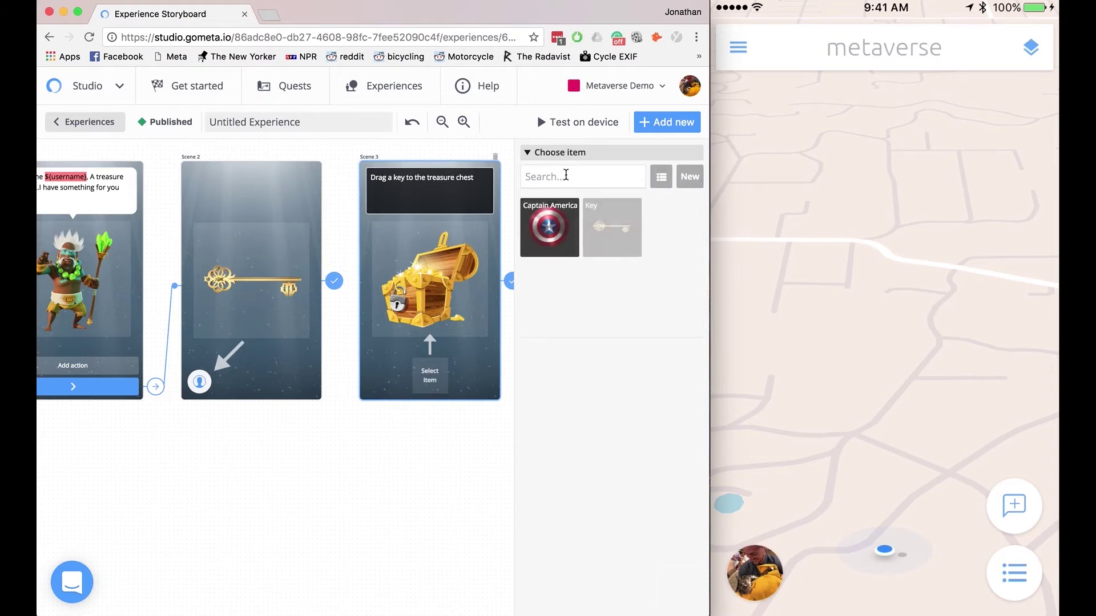
{"action": "left_click", "coordinate": [614, 223]}
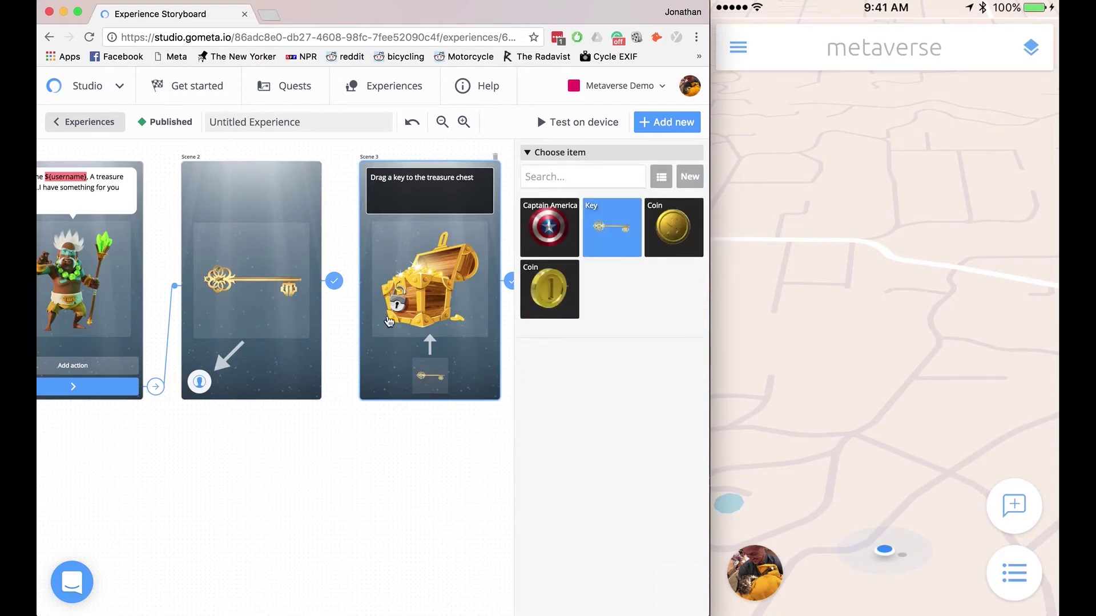
Step: Make Scene 2 transition to Scene 3
{"action": "left_click", "coordinate": [294, 371]}
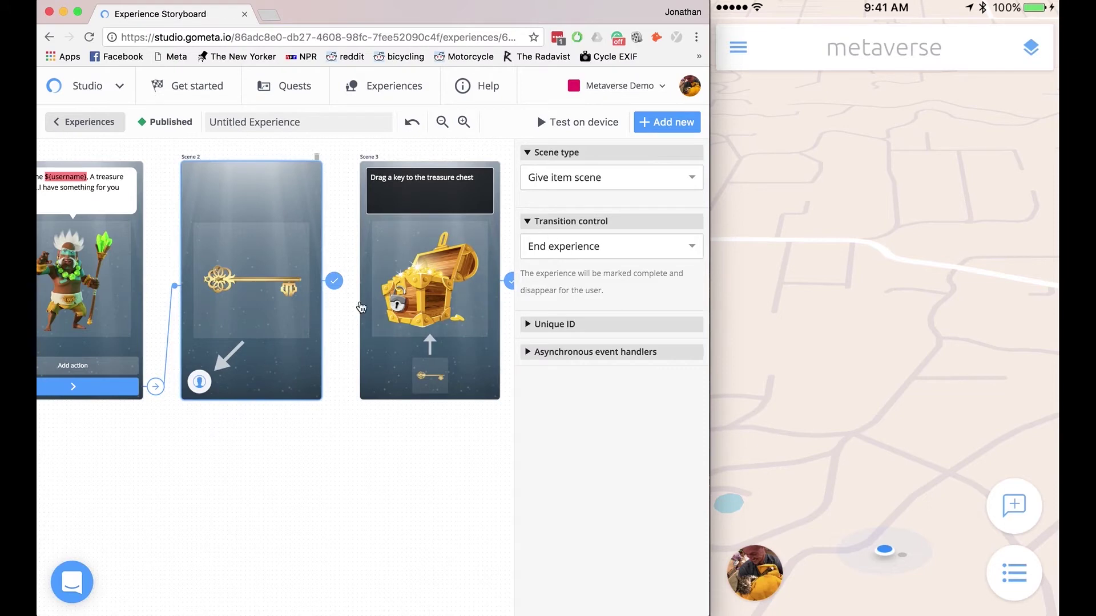
{"action": "left_click", "coordinate": [552, 245]}
{"action": "left_click", "coordinate": [566, 296]}
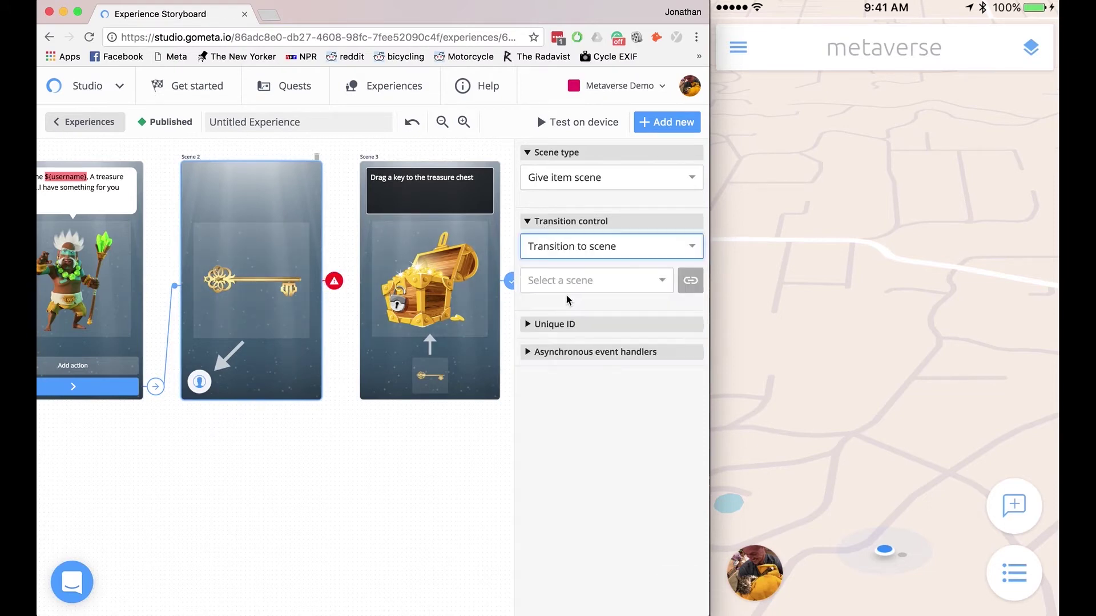
{"action": "left_click", "coordinate": [553, 283]}
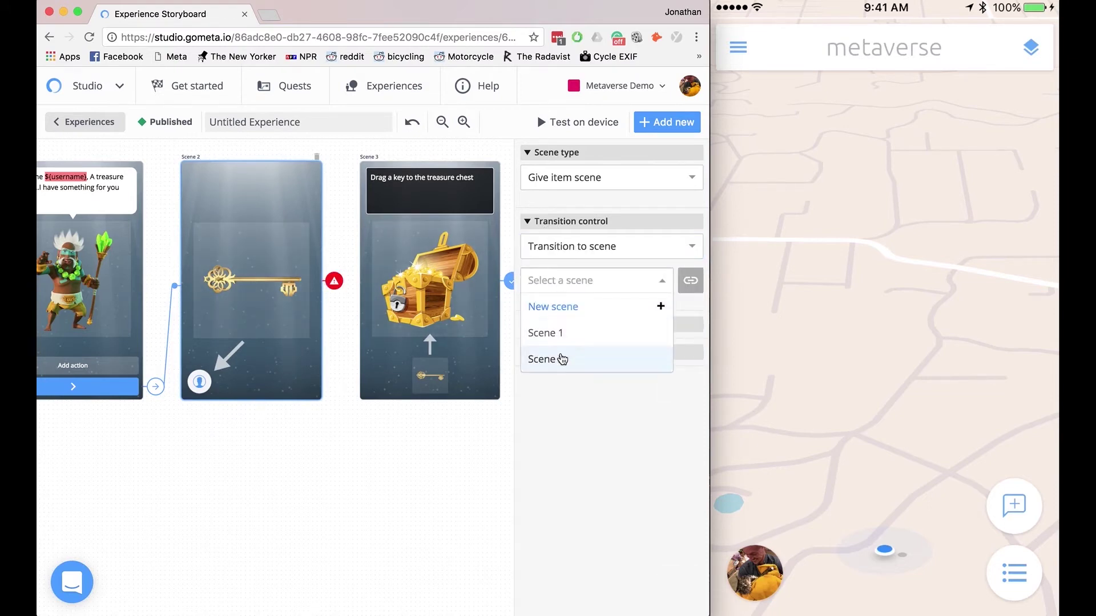
{"action": "left_click", "coordinate": [562, 359]}
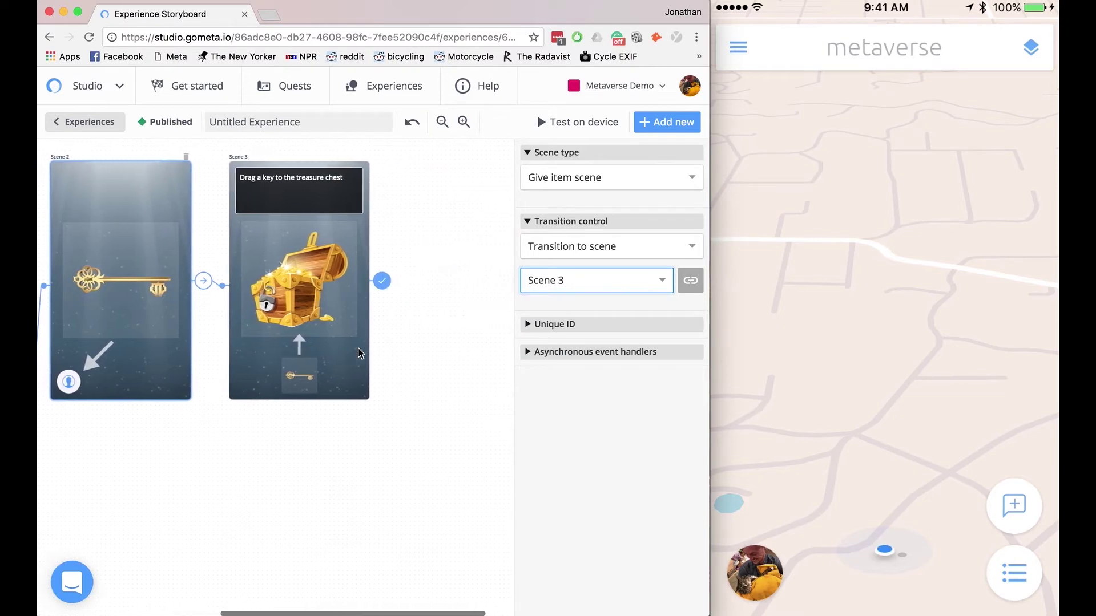
Step: Add character Scene 4 saying "Well done! You've found the treasure!"
{"action": "left_click", "coordinate": [678, 127]}
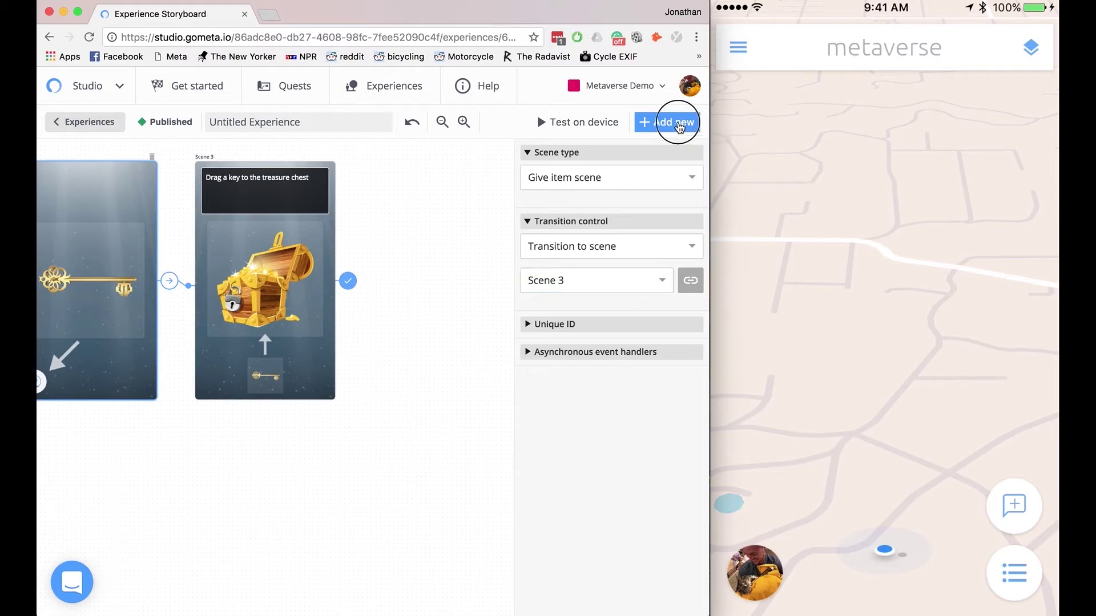
{"action": "left_click", "coordinate": [298, 230]}
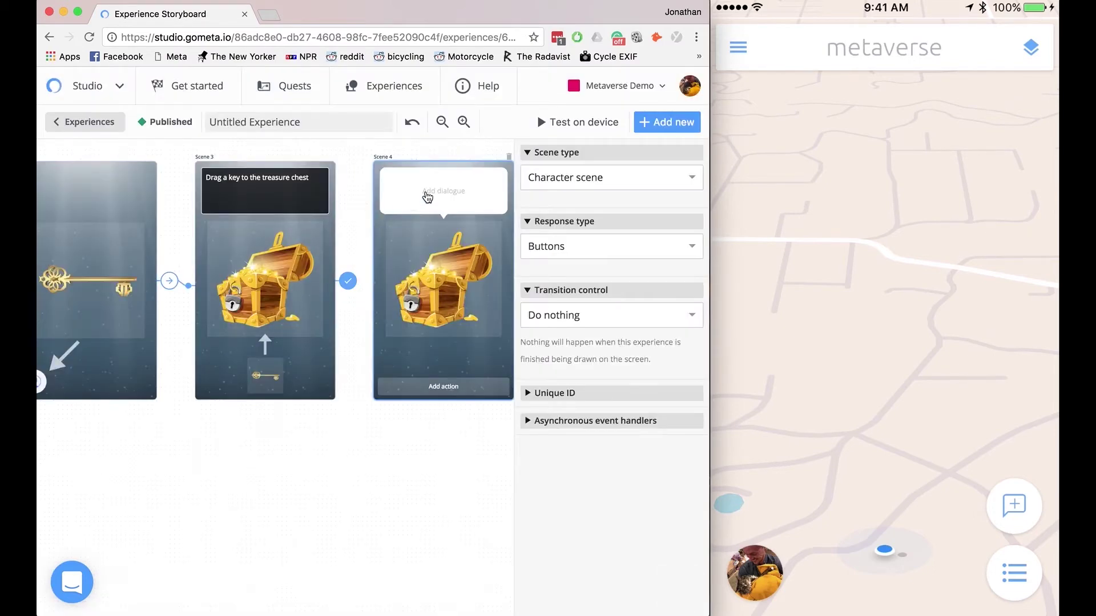
{"action": "left_click", "coordinate": [449, 285]}
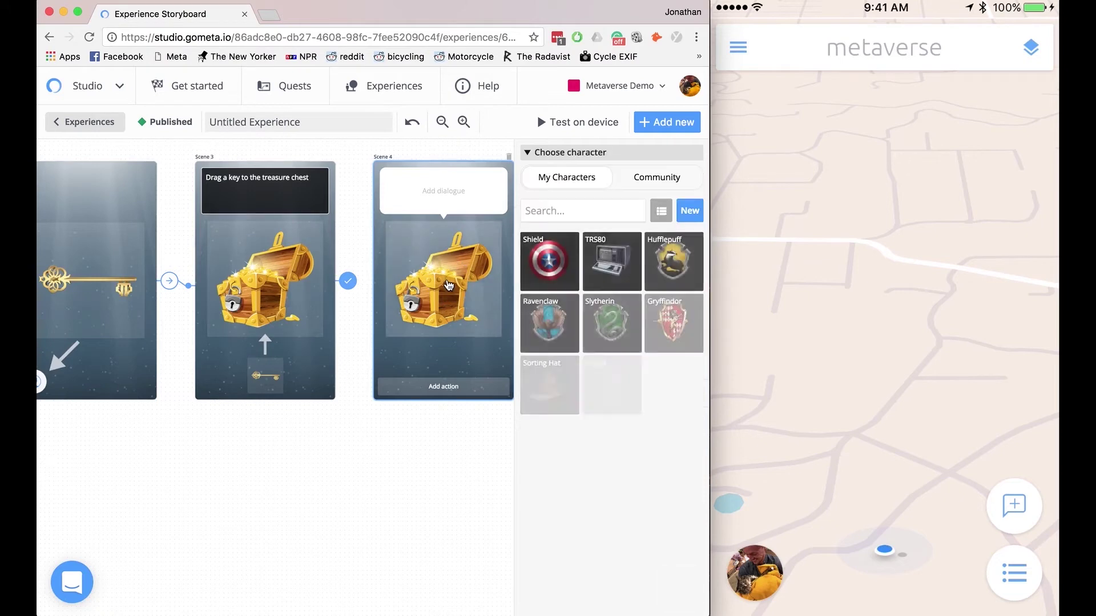
{"action": "left_click", "coordinate": [443, 193]}
{"action": "type", "text": "Well "}
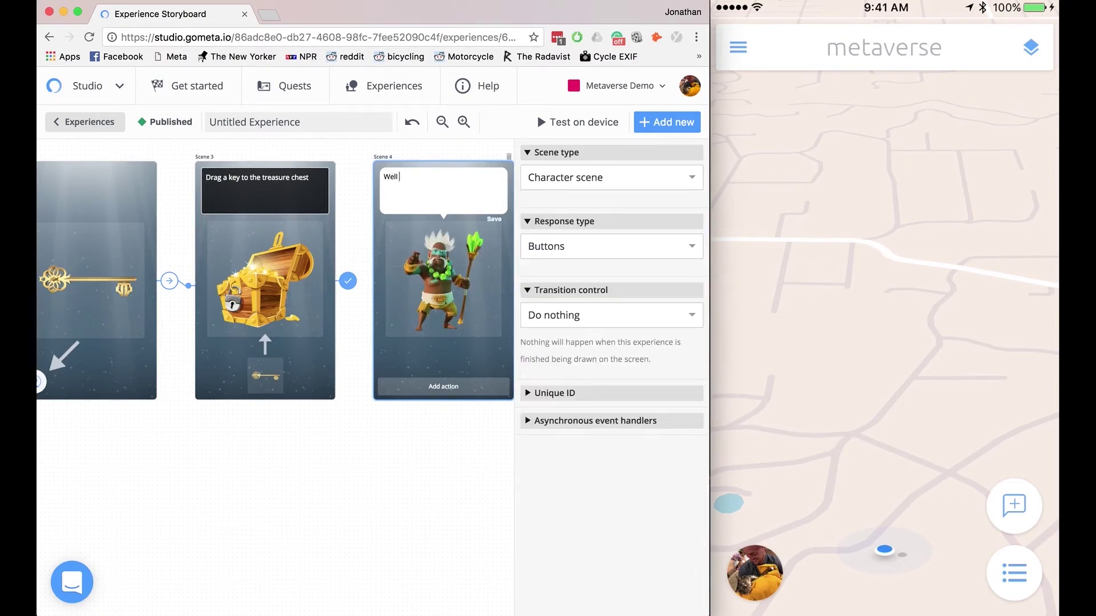
{"action": "type", "text": "done! You've found the treasure!"}
{"action": "left_click", "coordinate": [495, 219]}
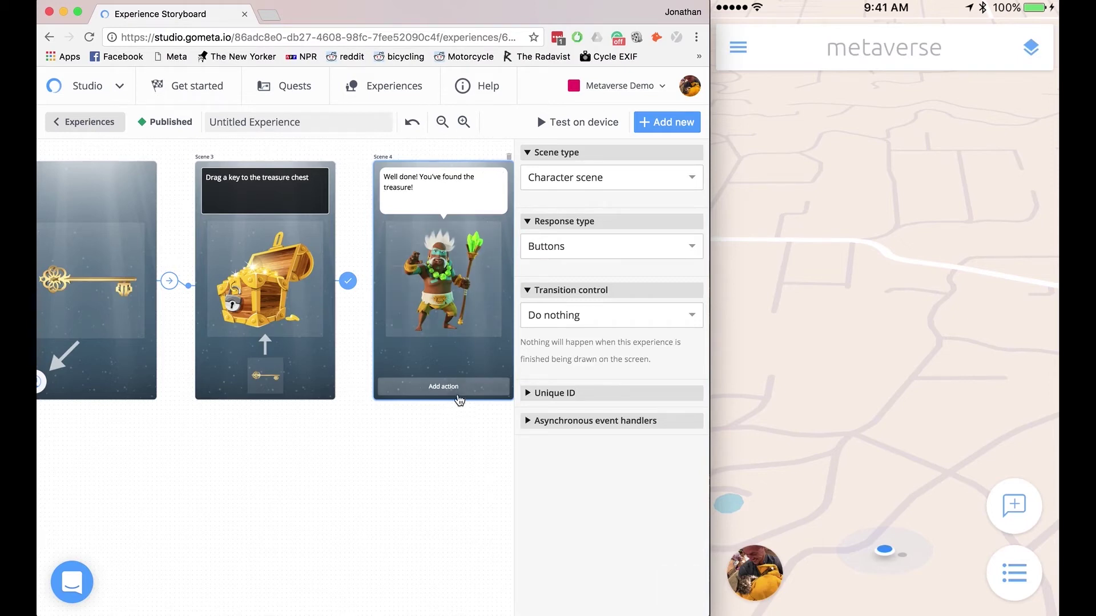
Step: Give Scene 4 a button whose Transition control is End experience
{"action": "left_click", "coordinate": [457, 393]}
{"action": "left_click", "coordinate": [577, 255]}
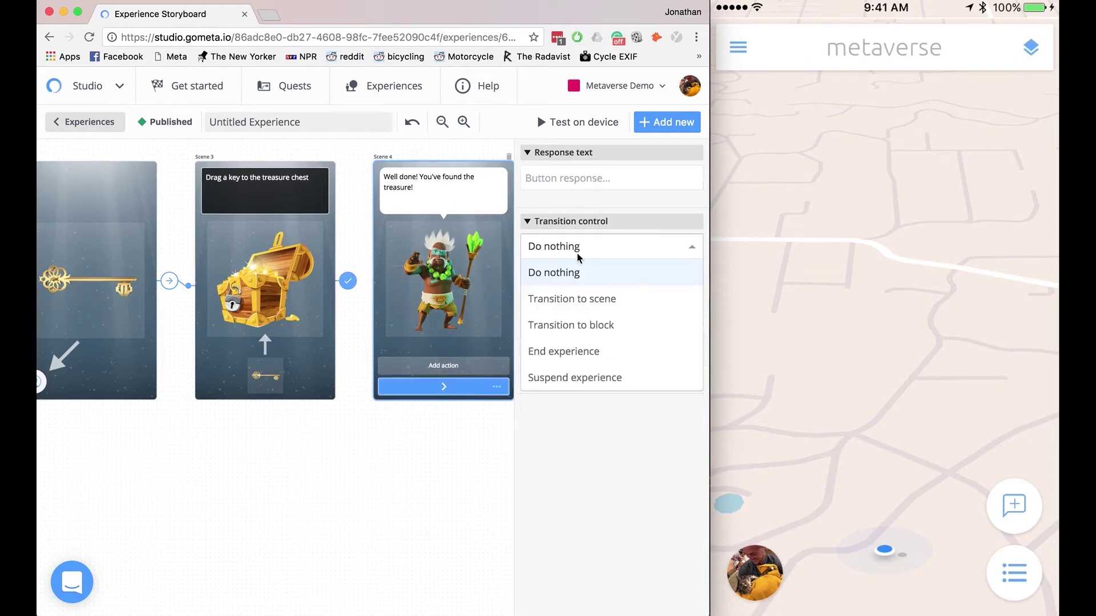
{"action": "left_click", "coordinate": [567, 351]}
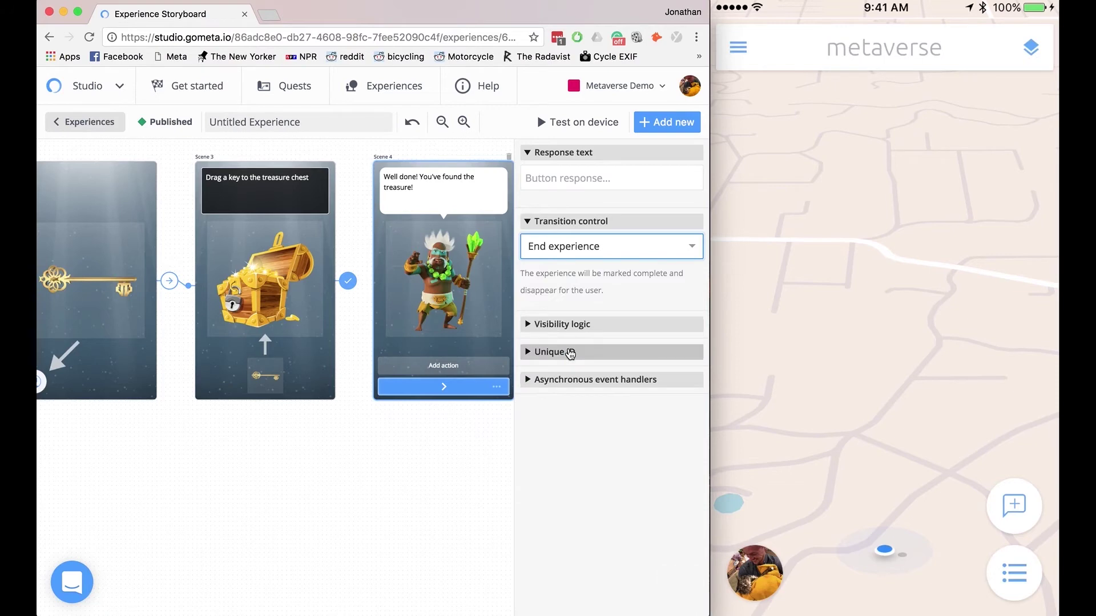
{"action": "left_click", "coordinate": [326, 392]}
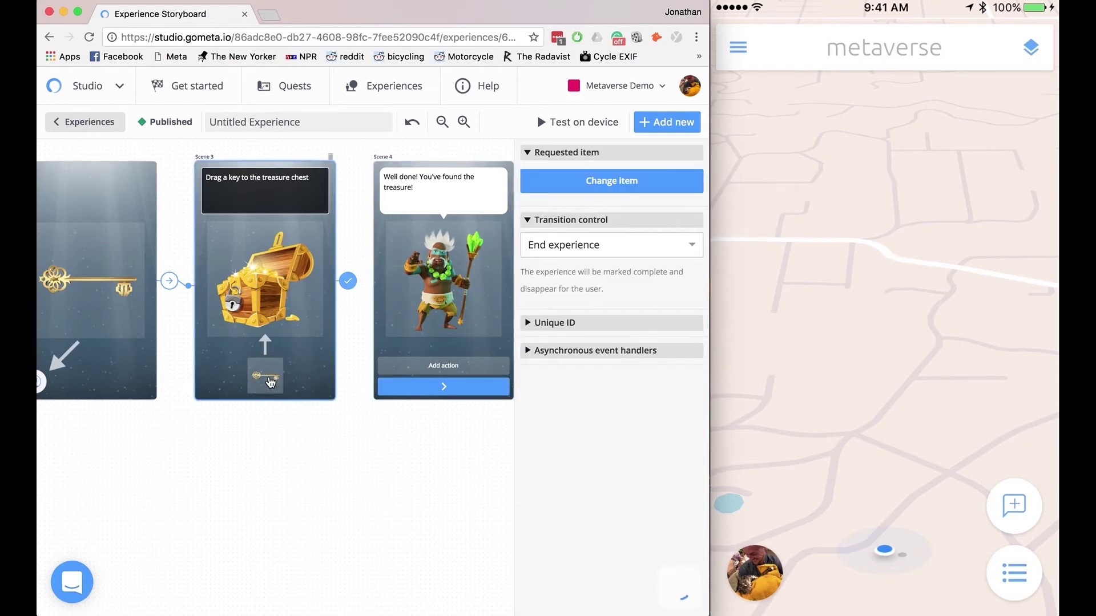
Step: Make Scene 3 transition to Scene 4, then zoom out to show all four scenes
{"action": "left_click", "coordinate": [578, 249]}
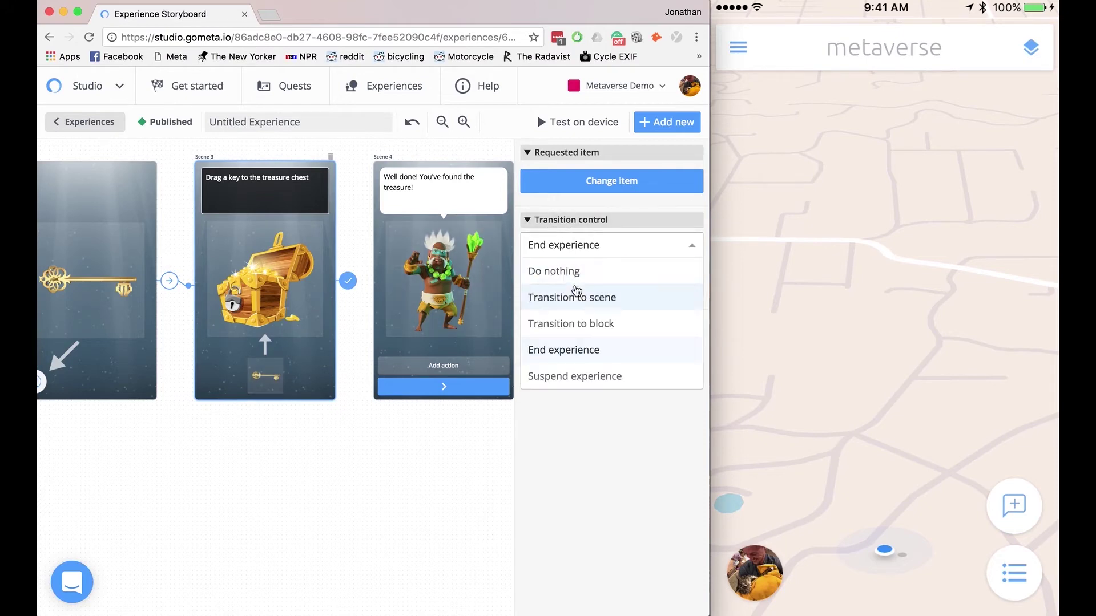
{"action": "left_click", "coordinate": [574, 297]}
{"action": "left_click", "coordinate": [561, 283]}
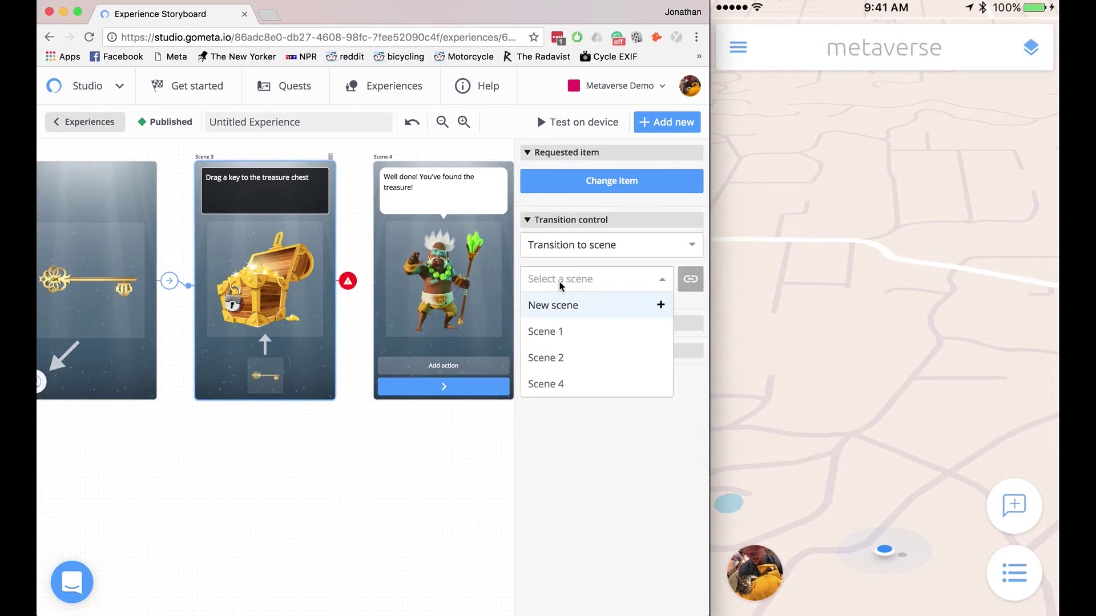
{"action": "left_click", "coordinate": [562, 384]}
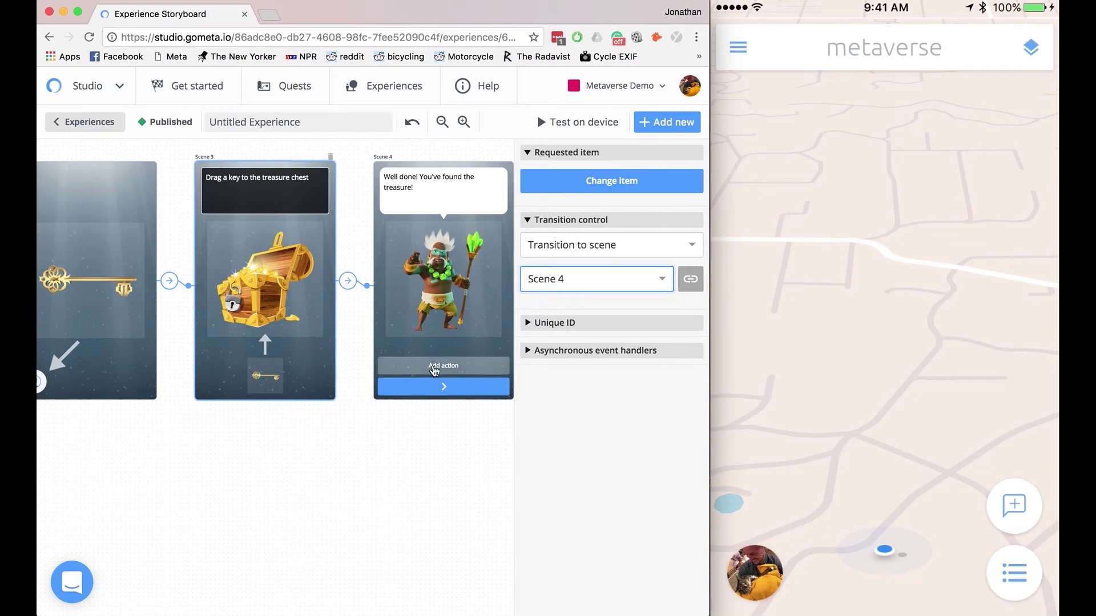
{"action": "scroll", "coordinate": [435, 370], "scroll_direction": "left", "scroll_amount": 3}
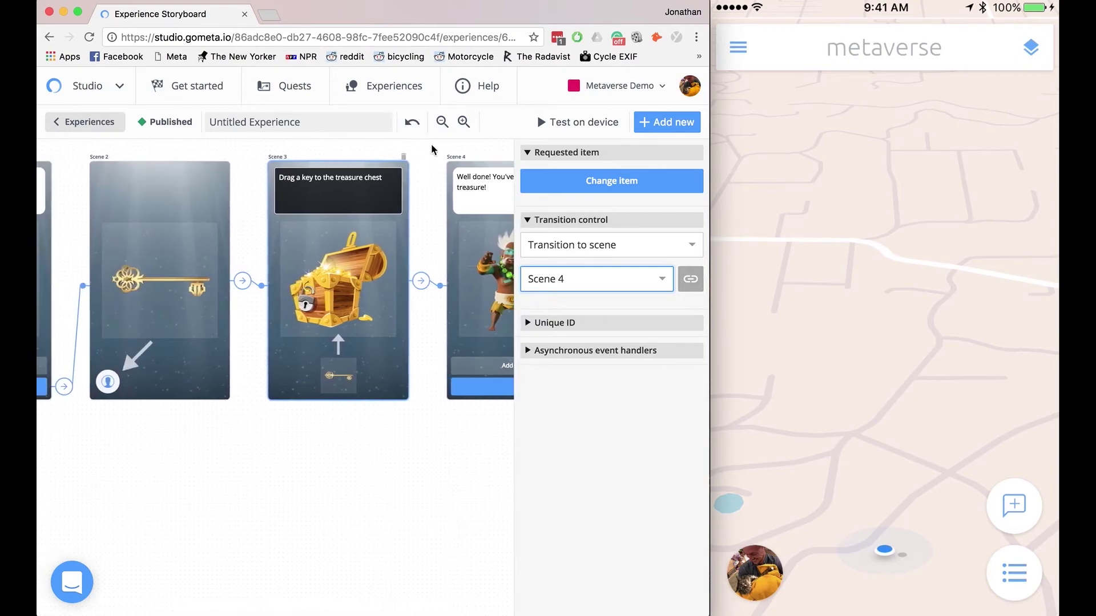
{"action": "left_click", "coordinate": [442, 121]}
{"action": "scroll", "coordinate": [270, 374], "scroll_direction": "left", "scroll_amount": 2}
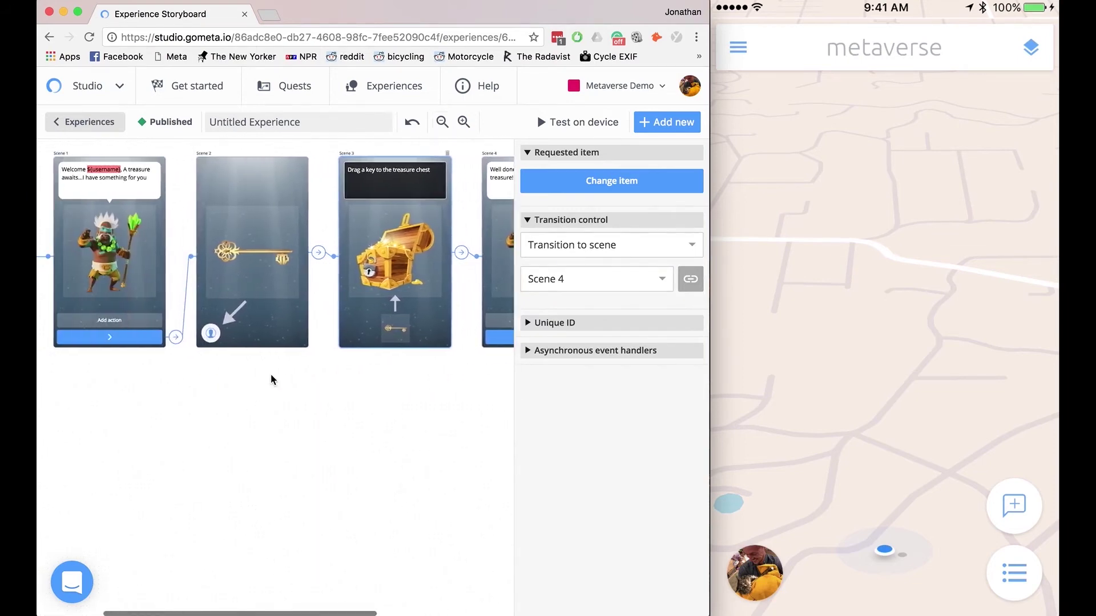
{"action": "left_click", "coordinate": [443, 122]}
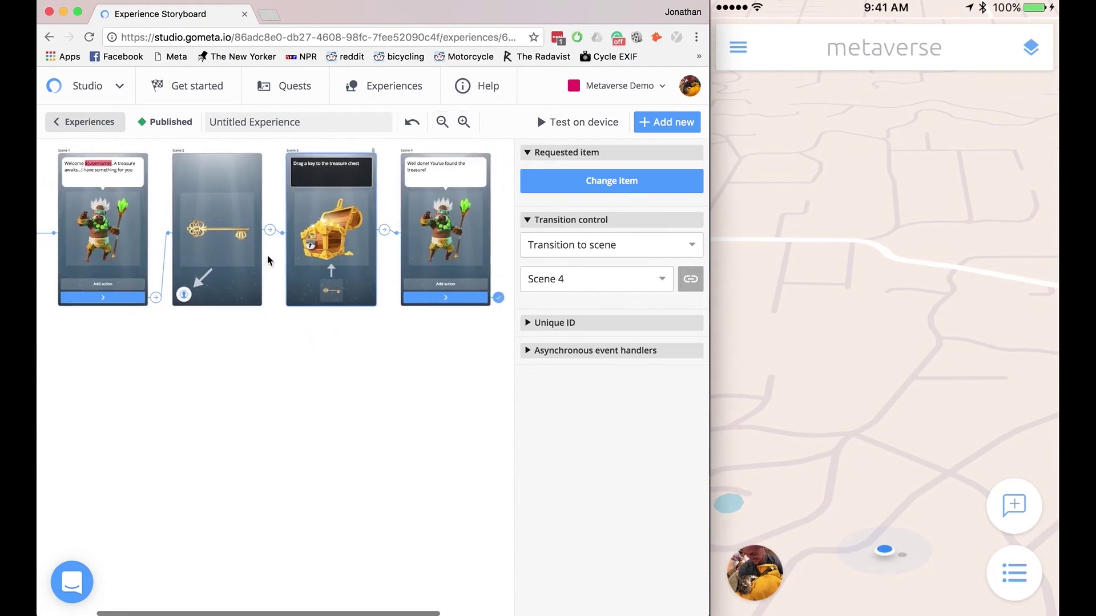
Step: Launch the four-scene experience on the phone with Test on device
{"action": "scroll", "coordinate": [267, 255], "scroll_direction": "left", "scroll_amount": 1}
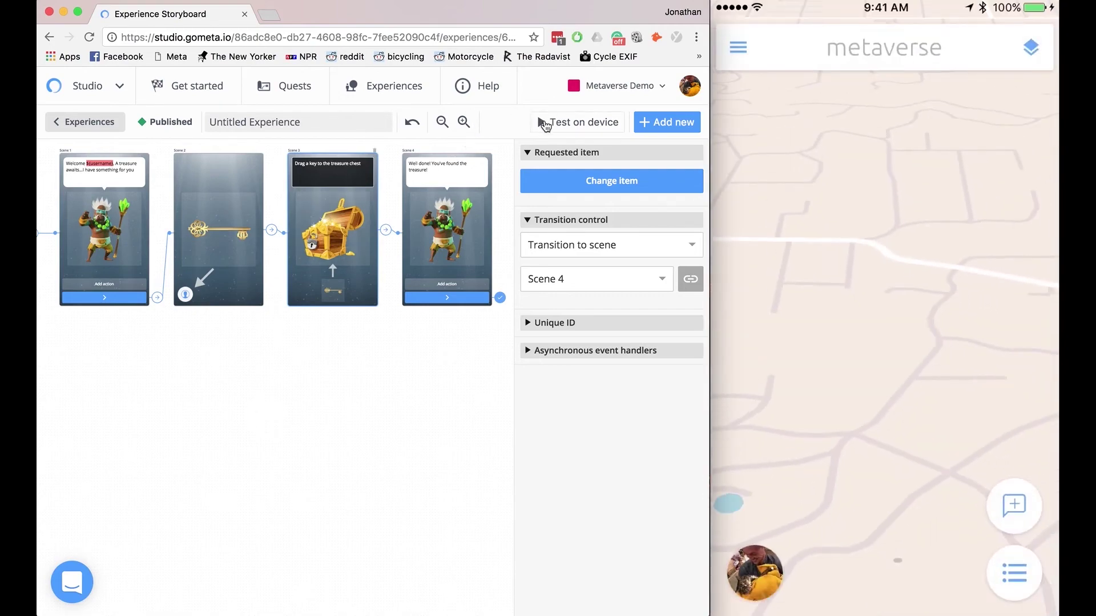
{"action": "left_click", "coordinate": [547, 124]}
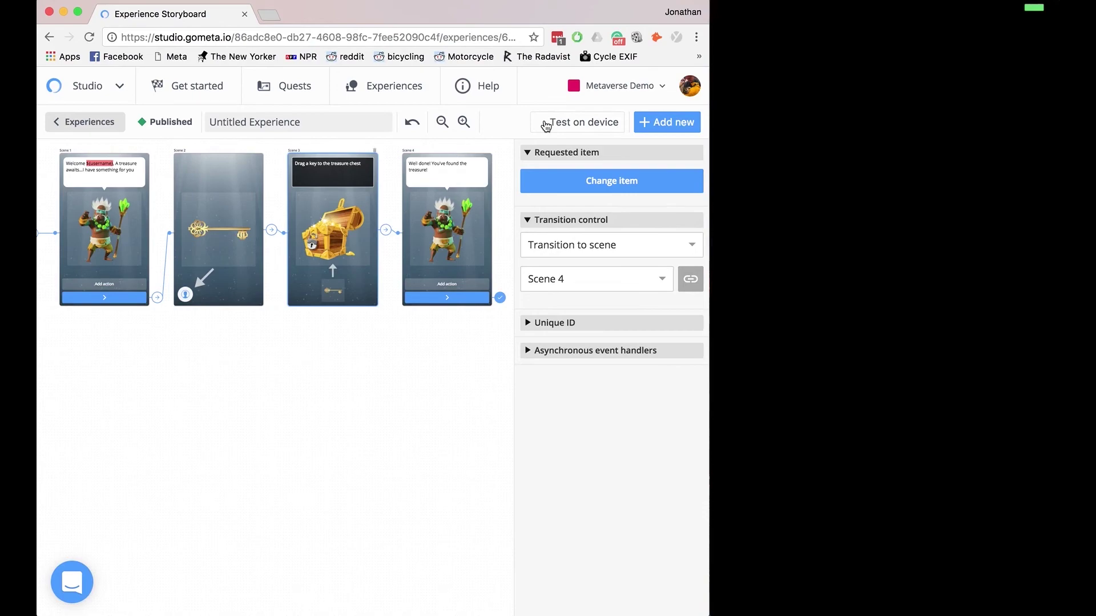